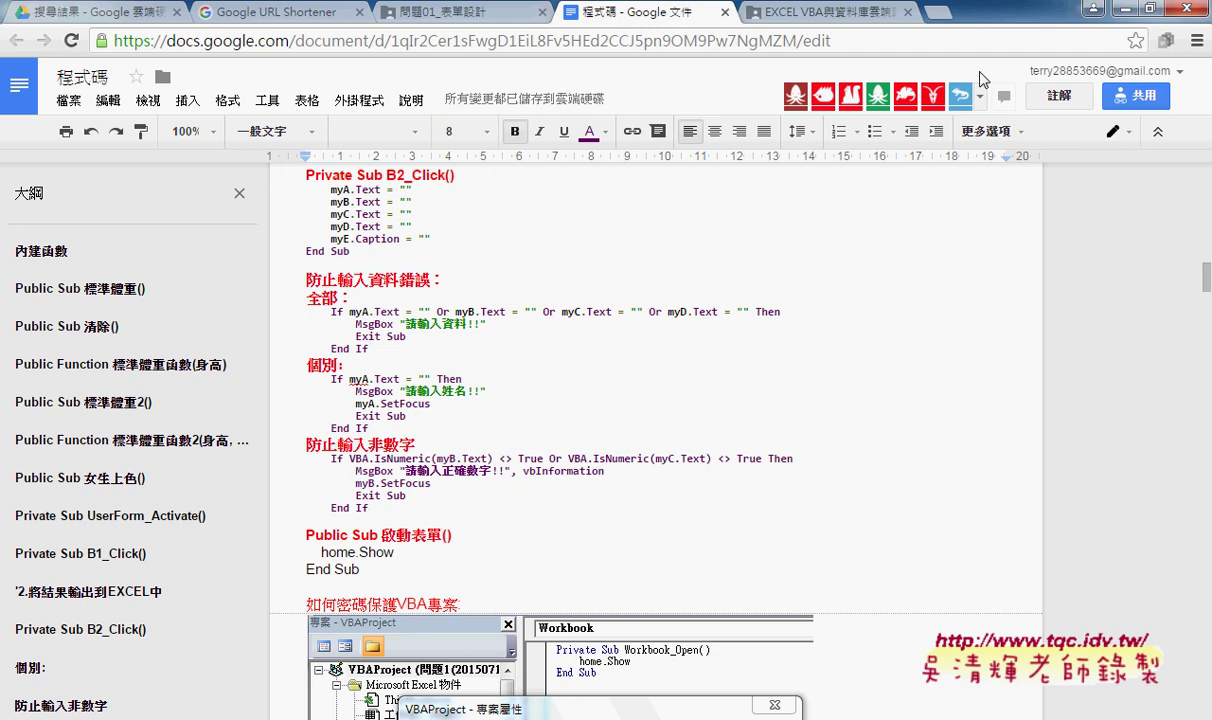
Launch the 標準體重計算 form from 啟動表單, then close it and open its code in the VBA editor
{"action": "left_click", "coordinate": [1121, 8]}
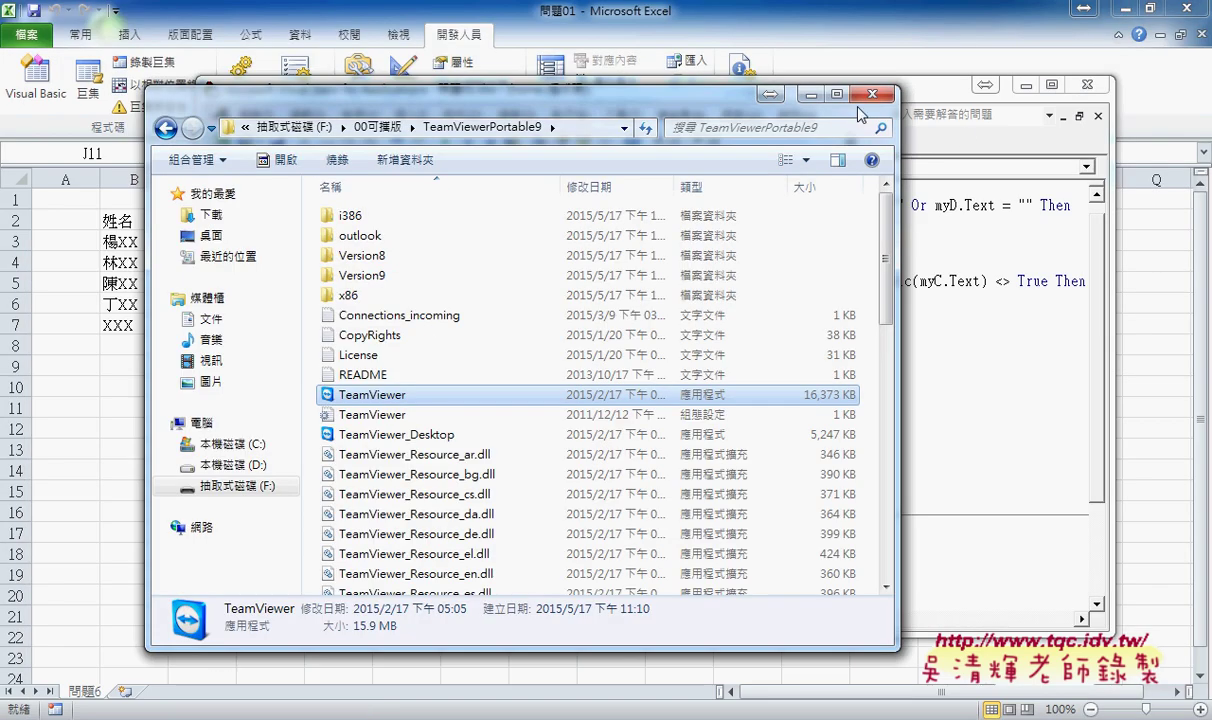
{"action": "left_click", "coordinate": [811, 95]}
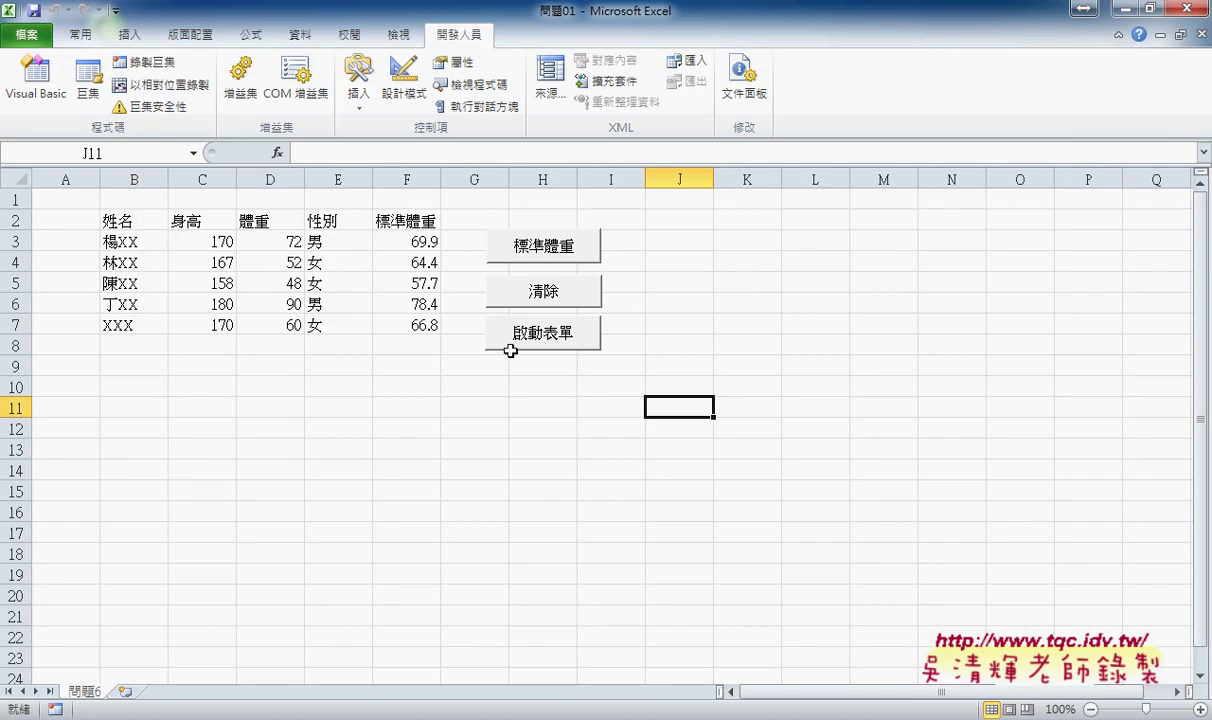
{"action": "left_click", "coordinate": [525, 335]}
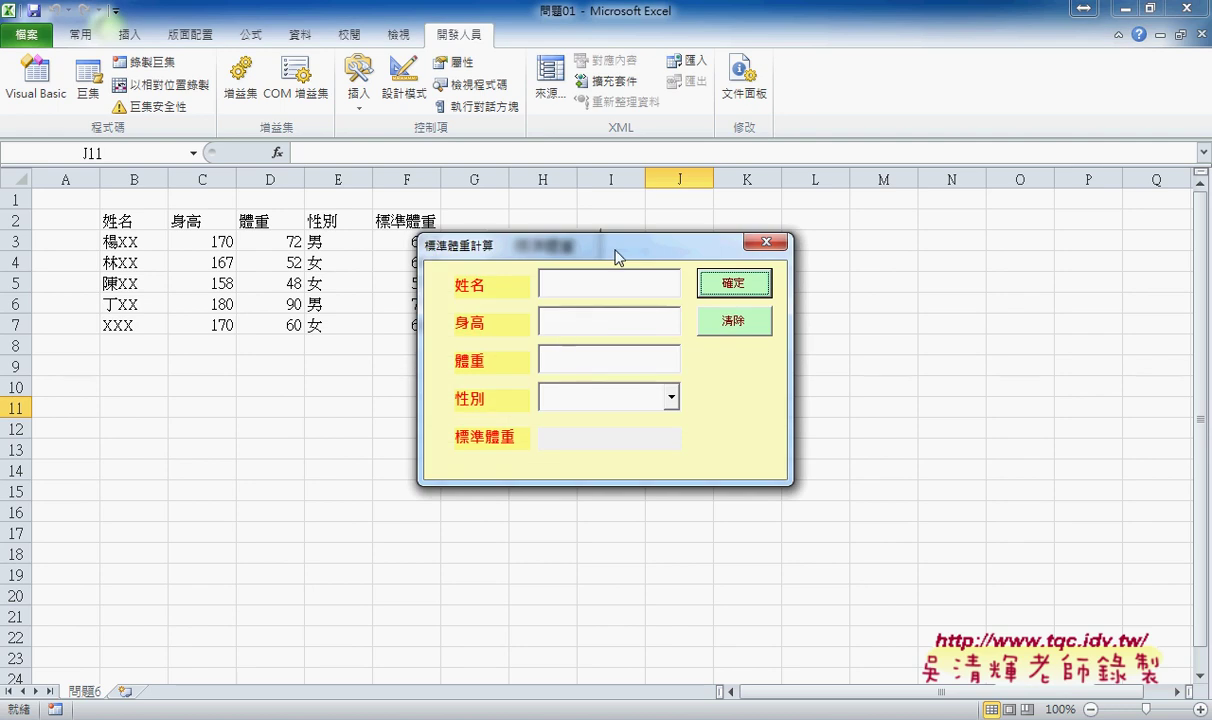
{"action": "left_click_drag", "start_coordinate": [621, 246], "coordinate": [698, 181]}
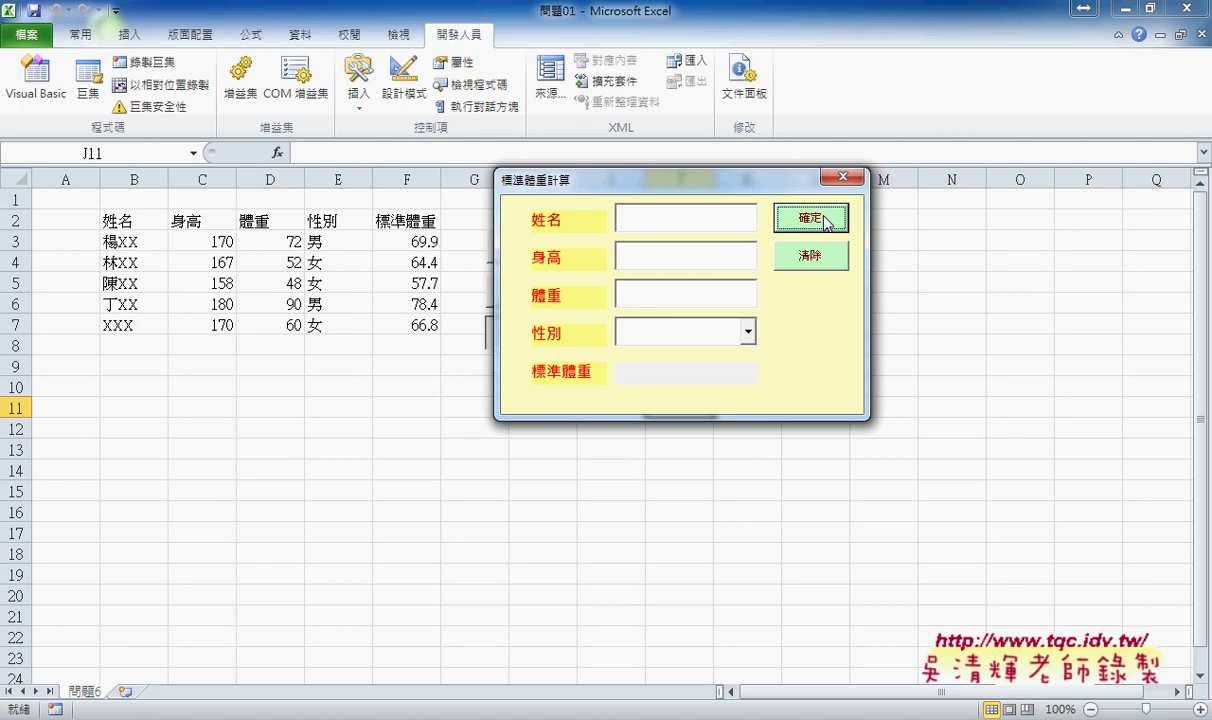
{"action": "left_click", "coordinate": [840, 177]}
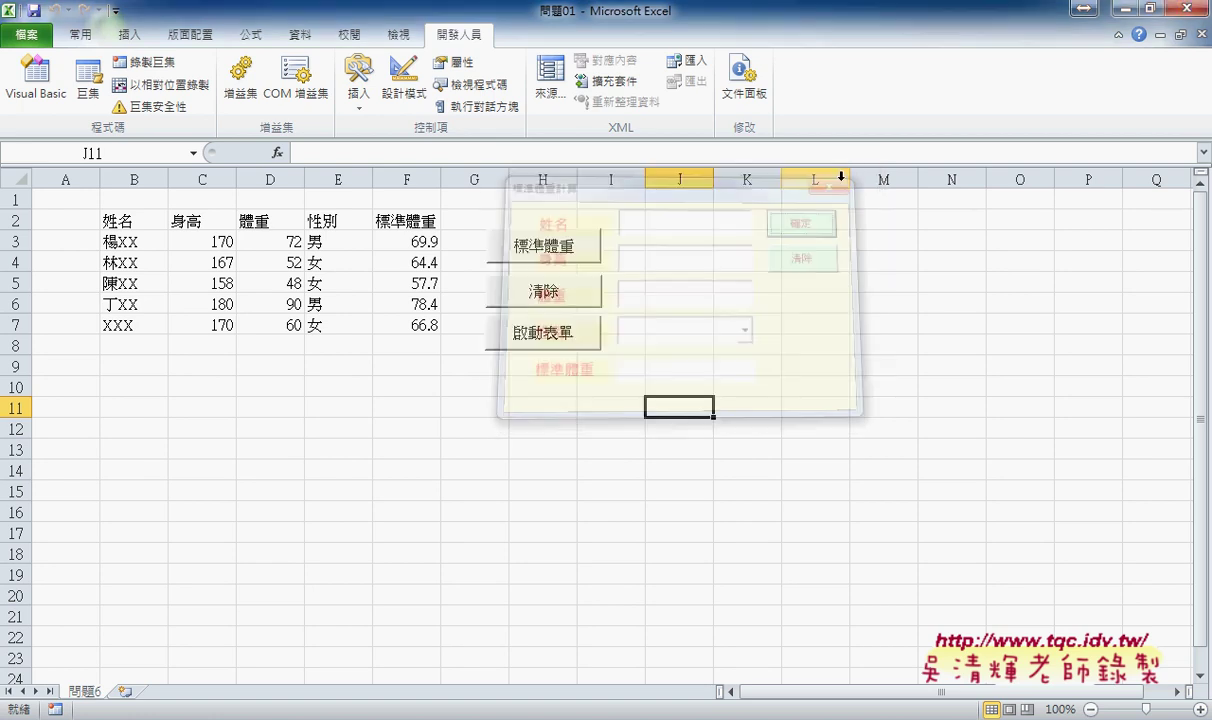
{"action": "left_click", "coordinate": [36, 78]}
Delete the empty-input If block from B1_Click and test the form by submitting it empty
{"action": "double_click", "coordinate": [779, 203]}
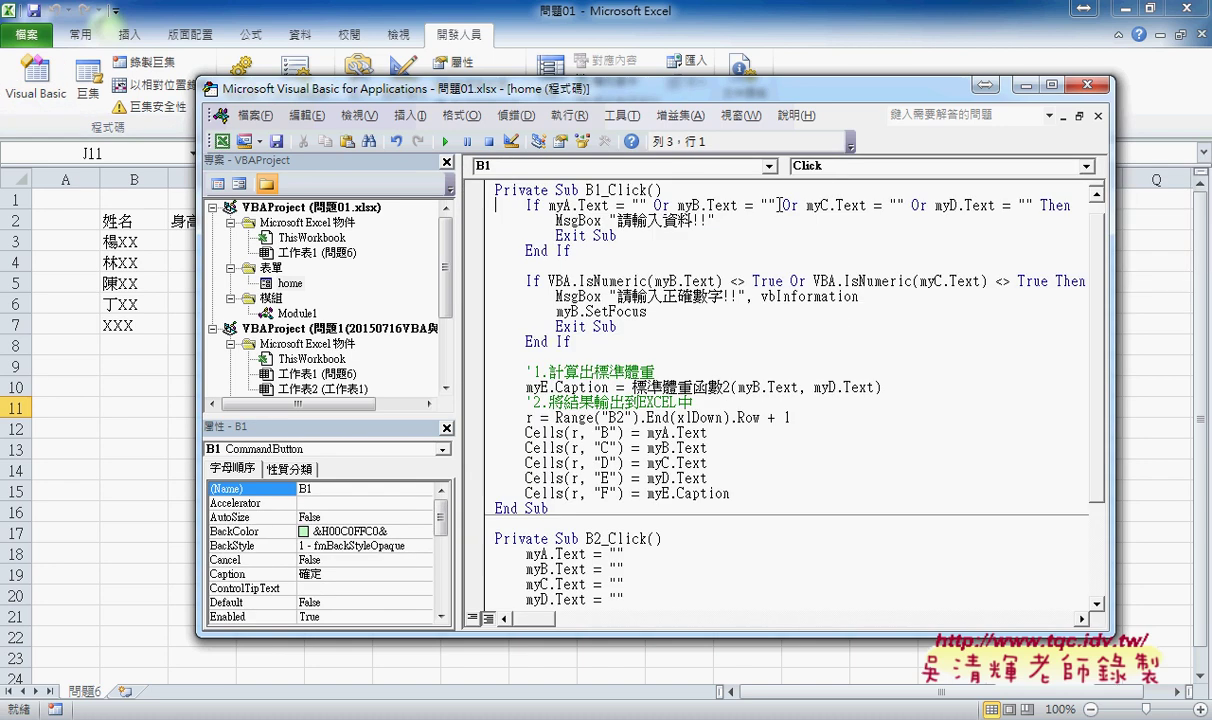
{"action": "left_click_drag", "start_coordinate": [572, 250], "coordinate": [478, 208]}
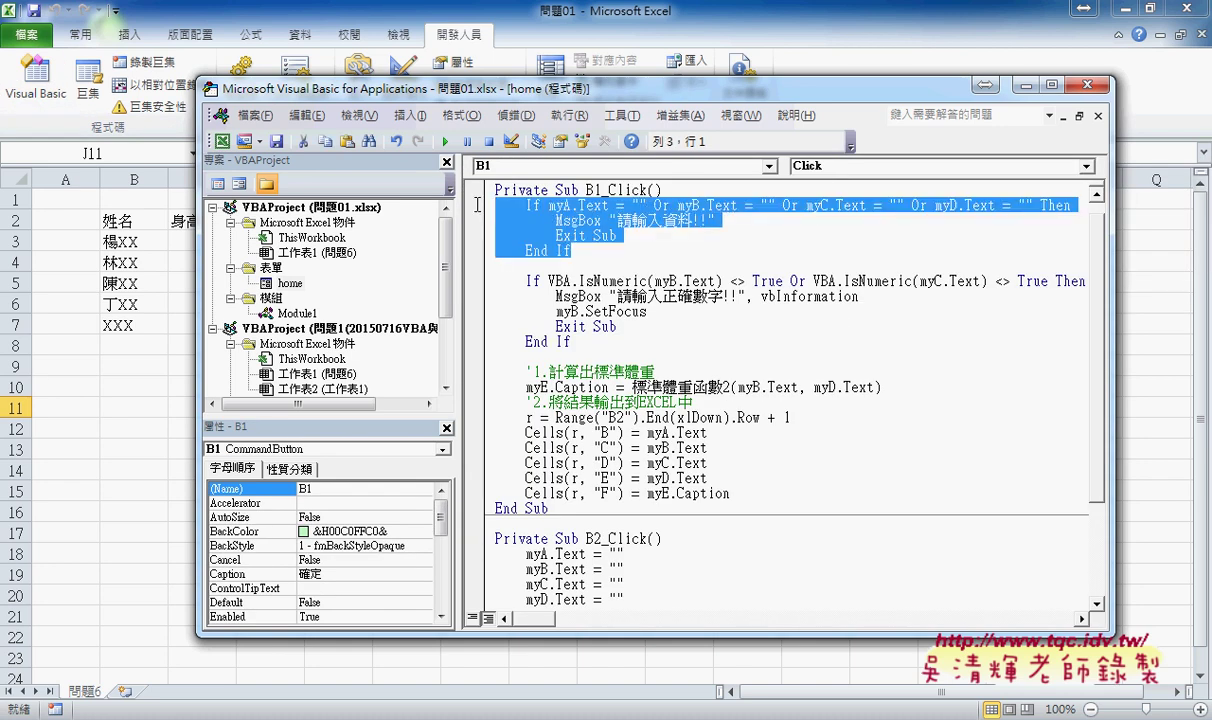
{"action": "key", "text": "Delete"}
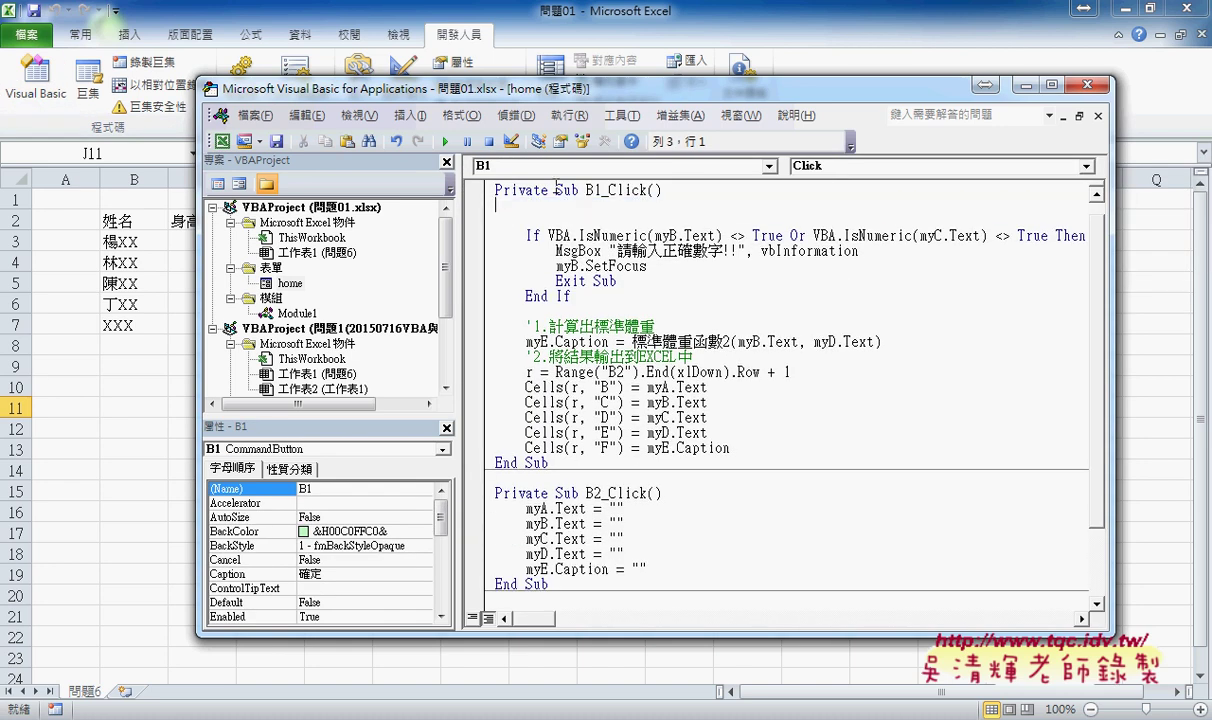
{"action": "left_click", "coordinate": [445, 141]}
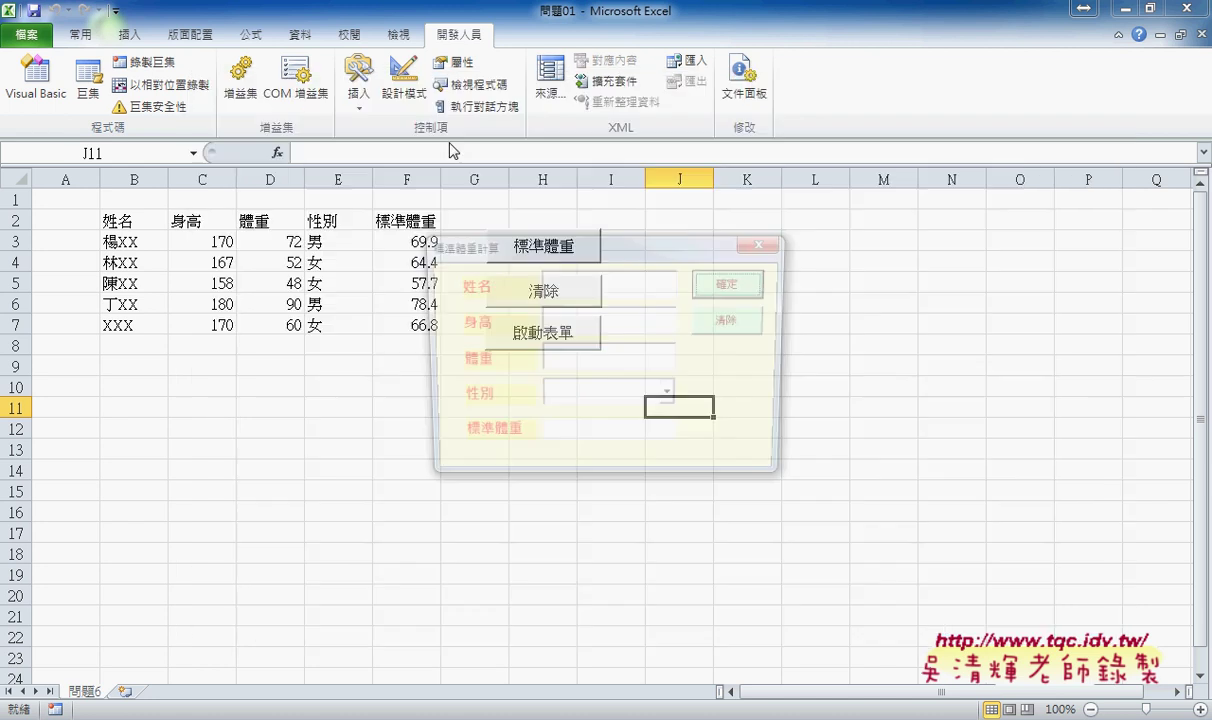
{"action": "left_click", "coordinate": [735, 285]}
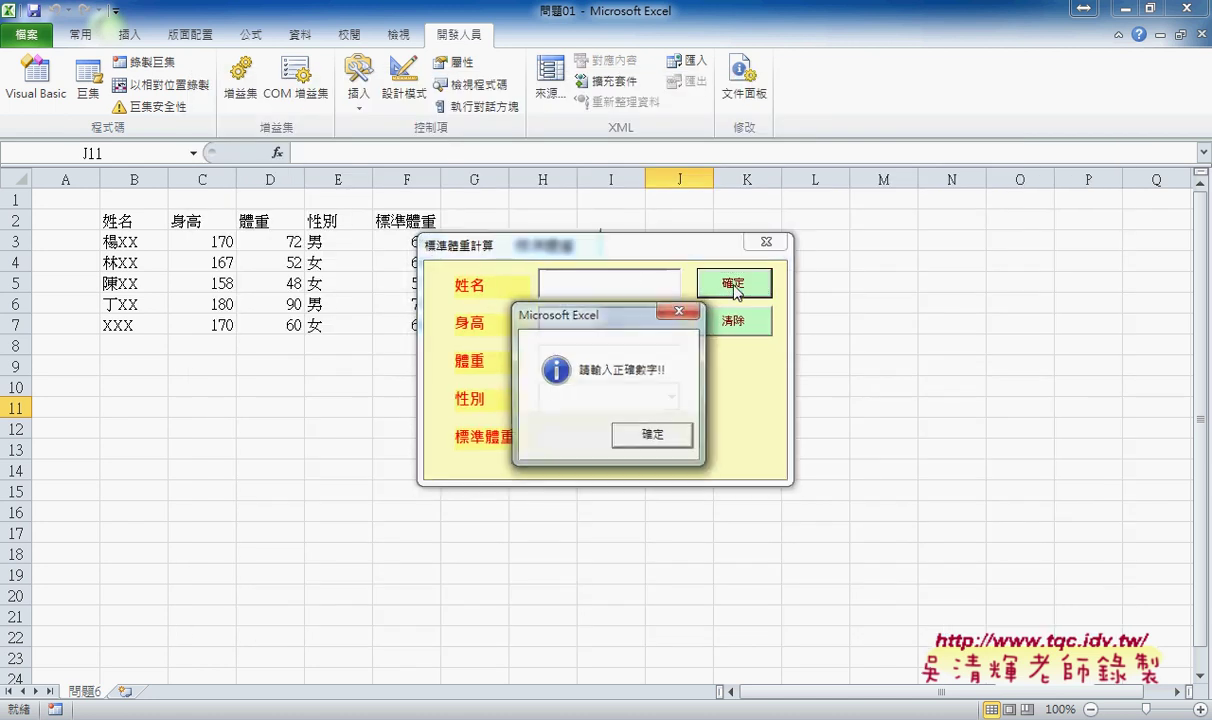
{"action": "left_click", "coordinate": [650, 436]}
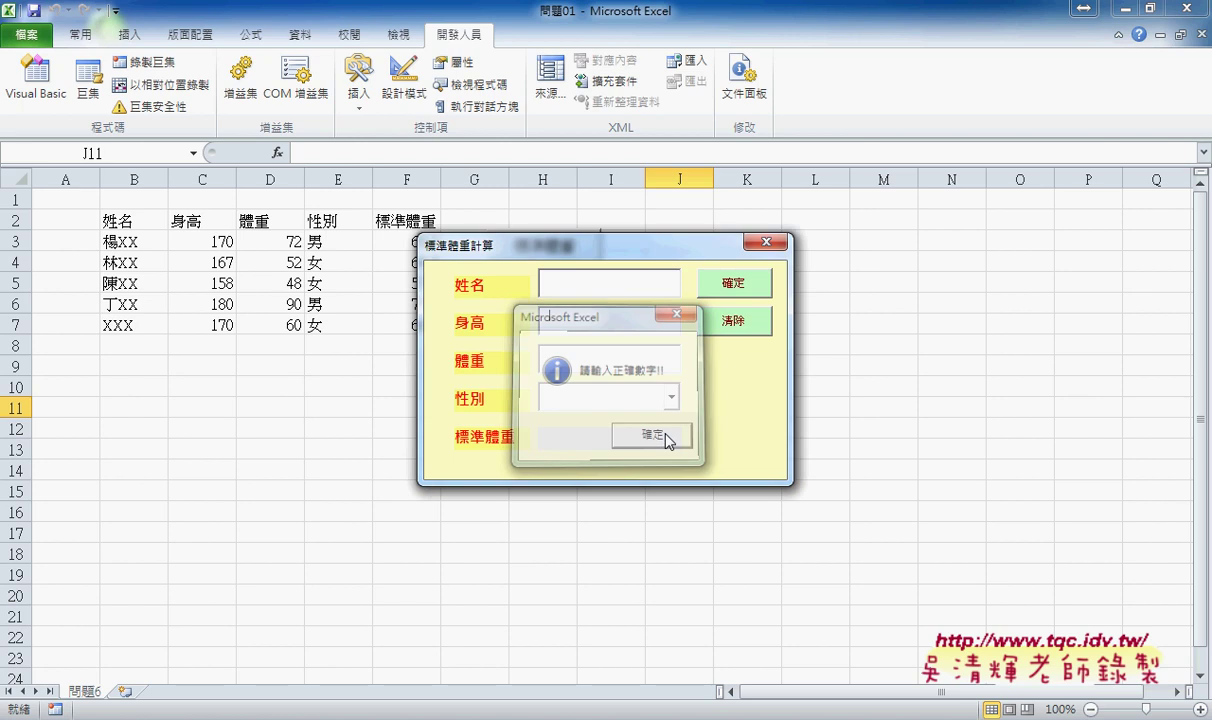
{"action": "left_click", "coordinate": [771, 246]}
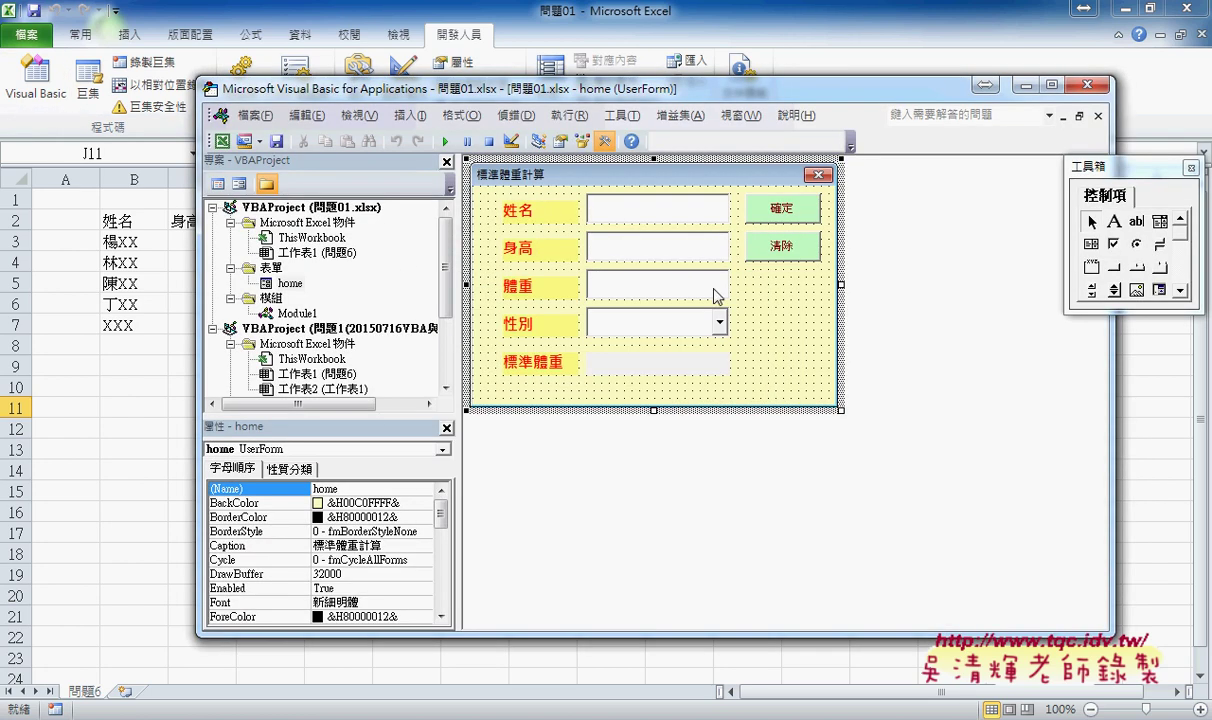
Delete the IsNumeric check If block from B1_Click
{"action": "double_click", "coordinate": [760, 210]}
{"action": "left_click_drag", "start_coordinate": [575, 296], "coordinate": [489, 226]}
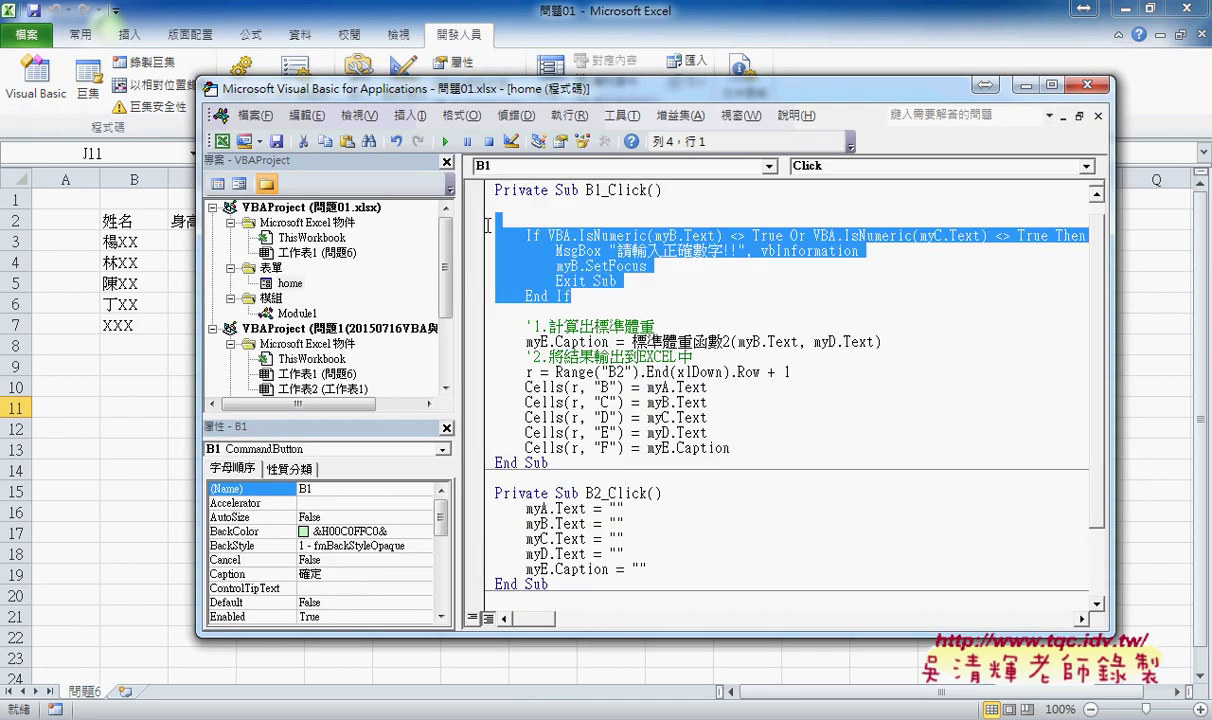
{"action": "key", "text": "Delete"}
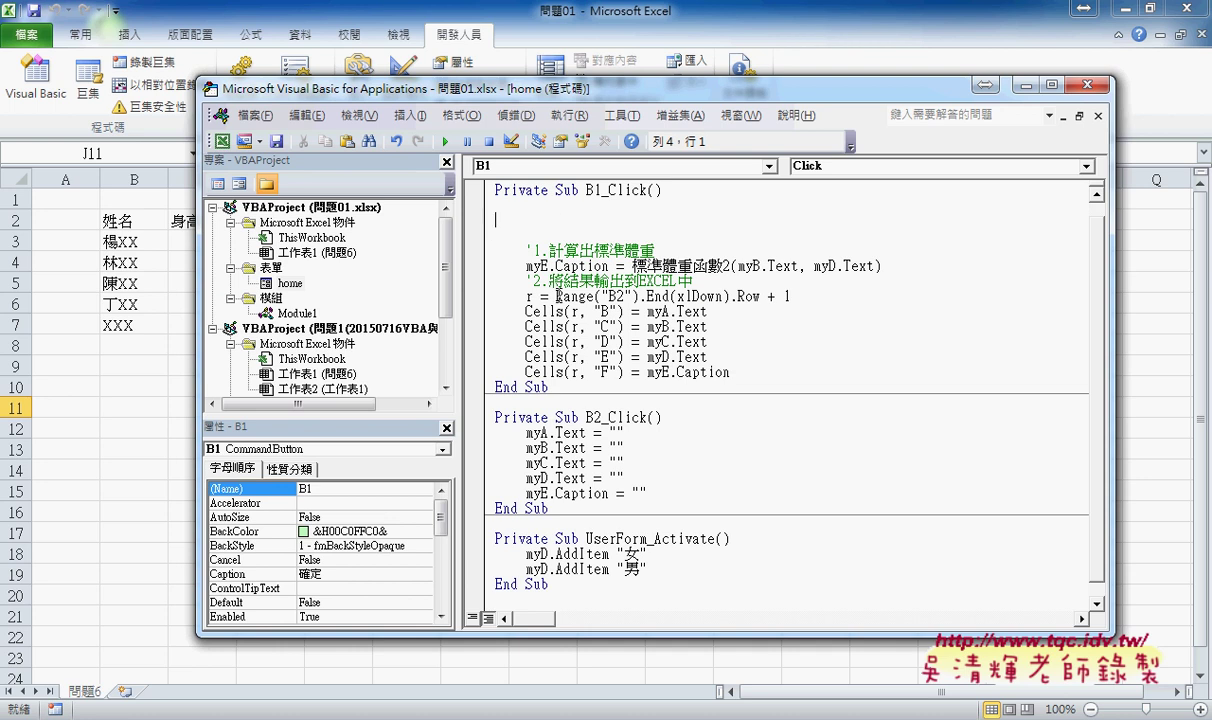
Run the form with empty inputs and debug the type mismatch error at 標準體重函數2
{"action": "left_click", "coordinate": [445, 141]}
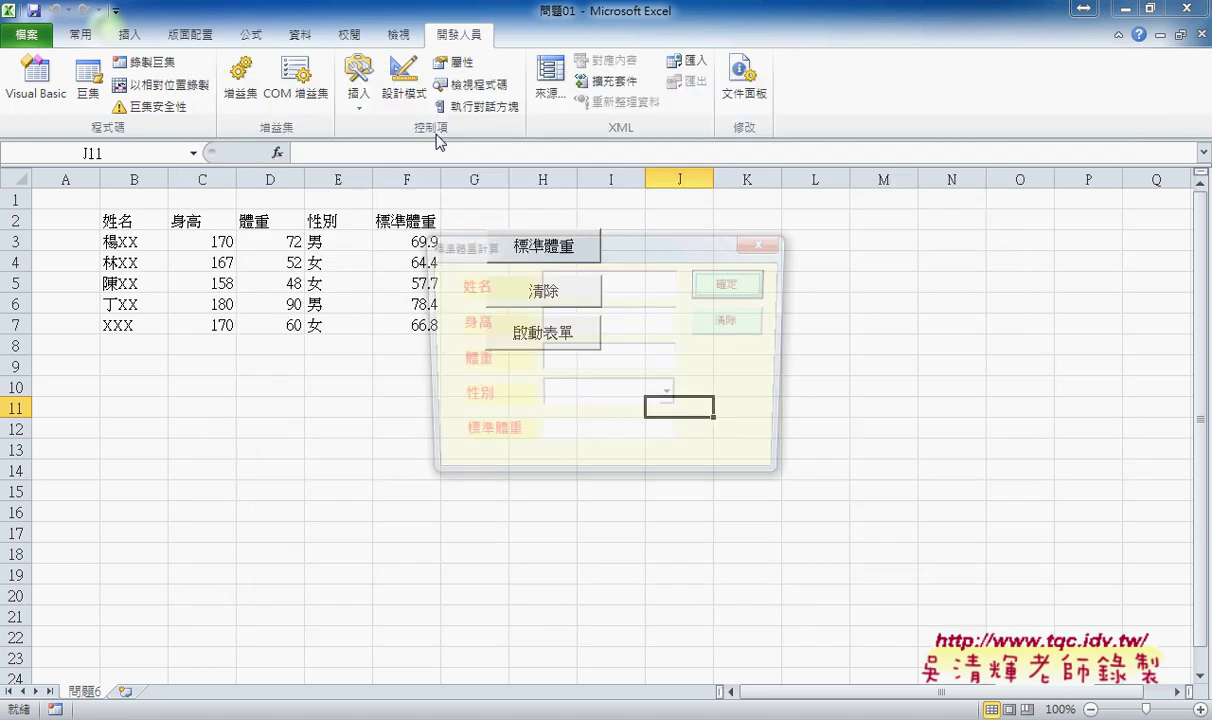
{"action": "left_click", "coordinate": [733, 285]}
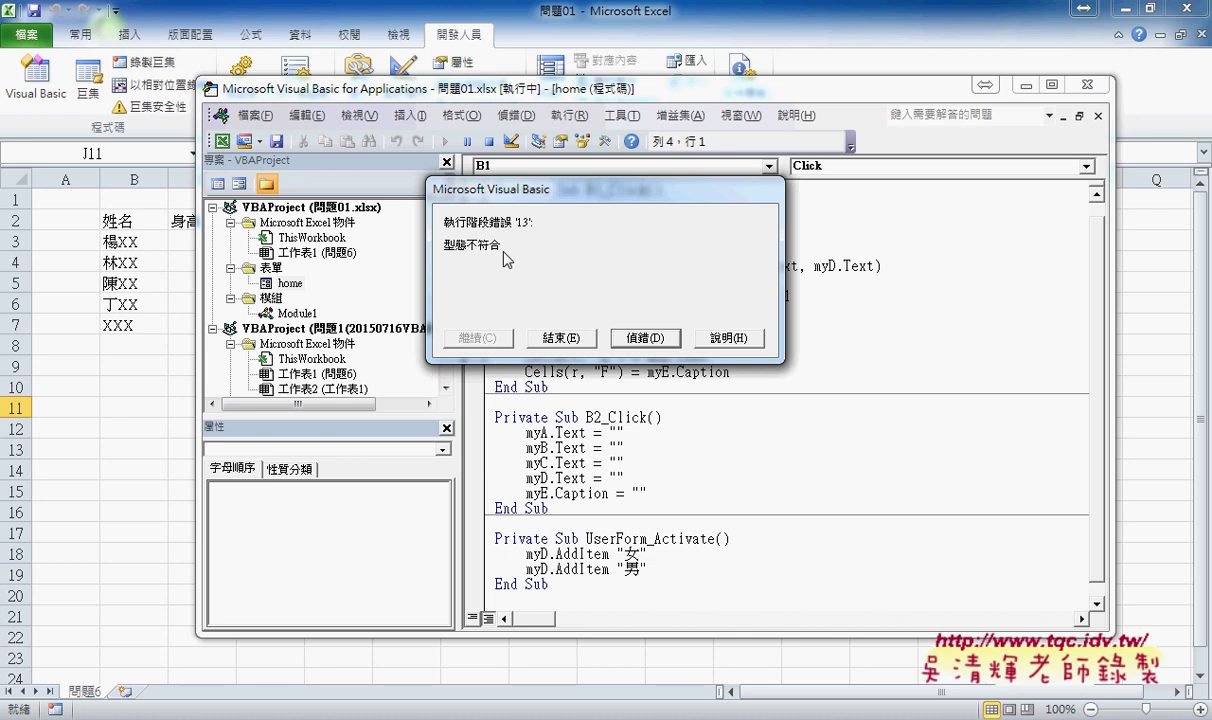
{"action": "left_click", "coordinate": [644, 338]}
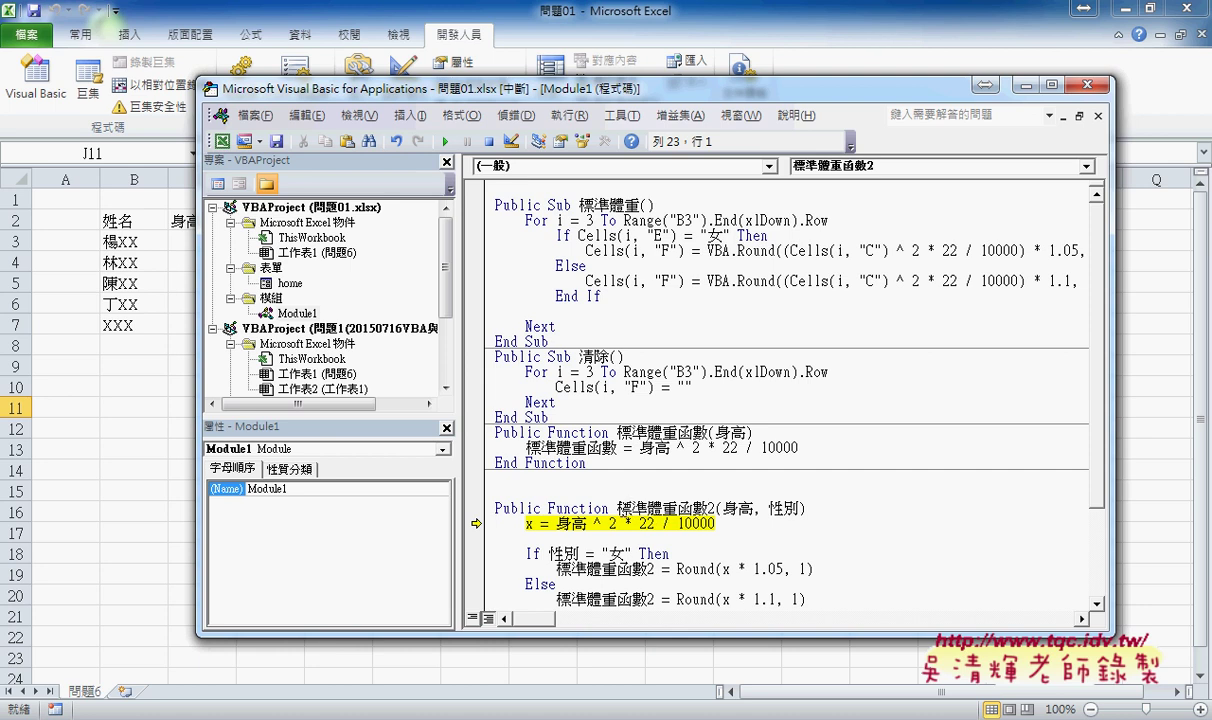
{"action": "left_click_drag", "start_coordinate": [617, 508], "coordinate": [717, 509]}
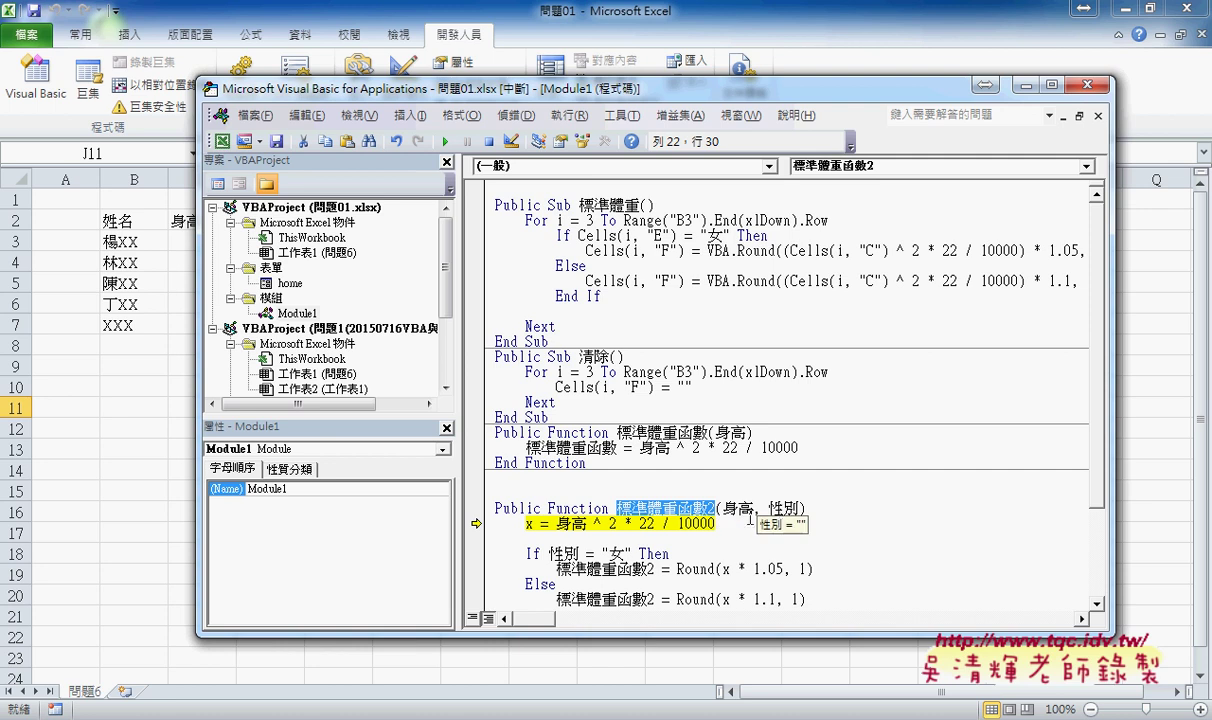
{"action": "mouse_move", "coordinate": [560, 524]}
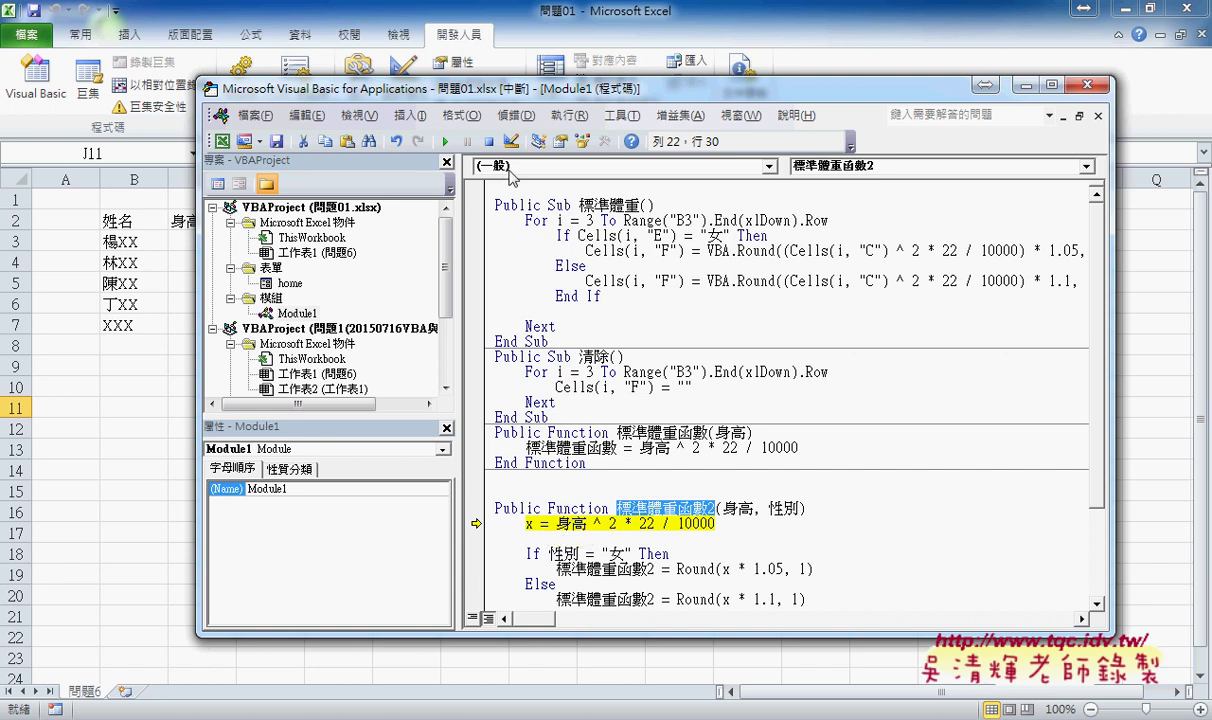
Reset the paused macro, reopen B1_Click from the 確定 button, and indent its empty first line
{"action": "left_click", "coordinate": [478, 141]}
{"action": "double_click", "coordinate": [763, 224]}
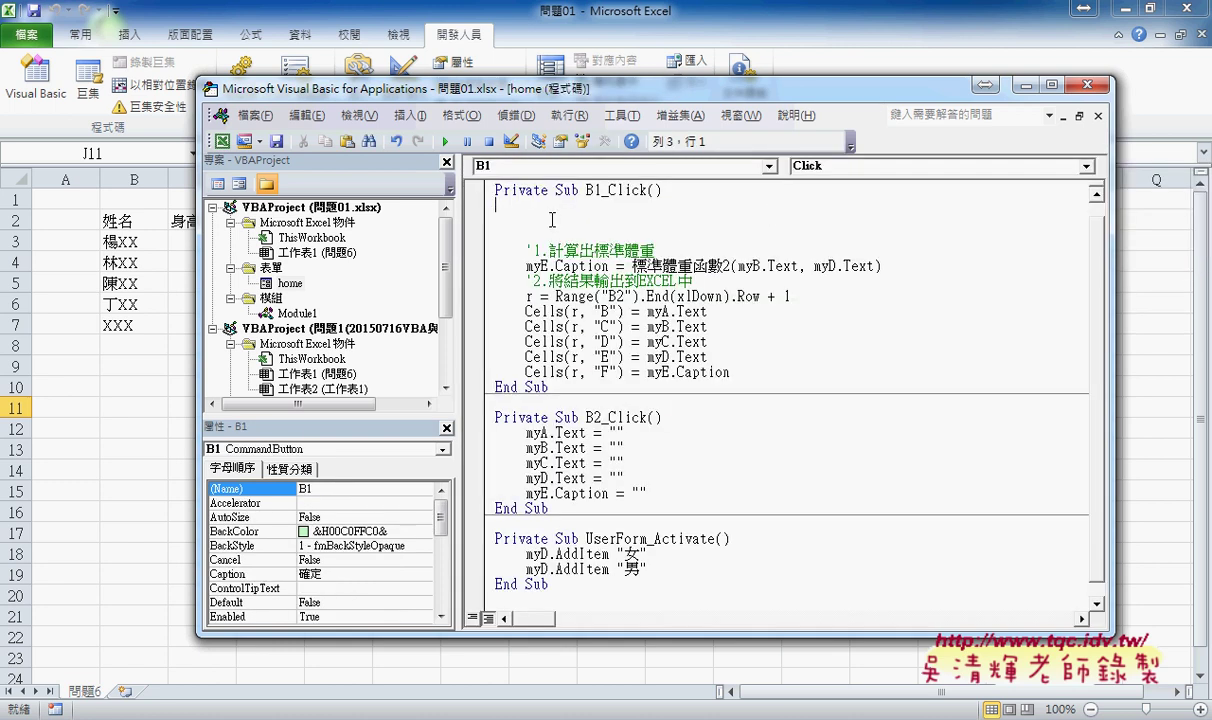
{"action": "key", "text": "Tab"}
{"action": "double_click", "coordinate": [285, 283]}
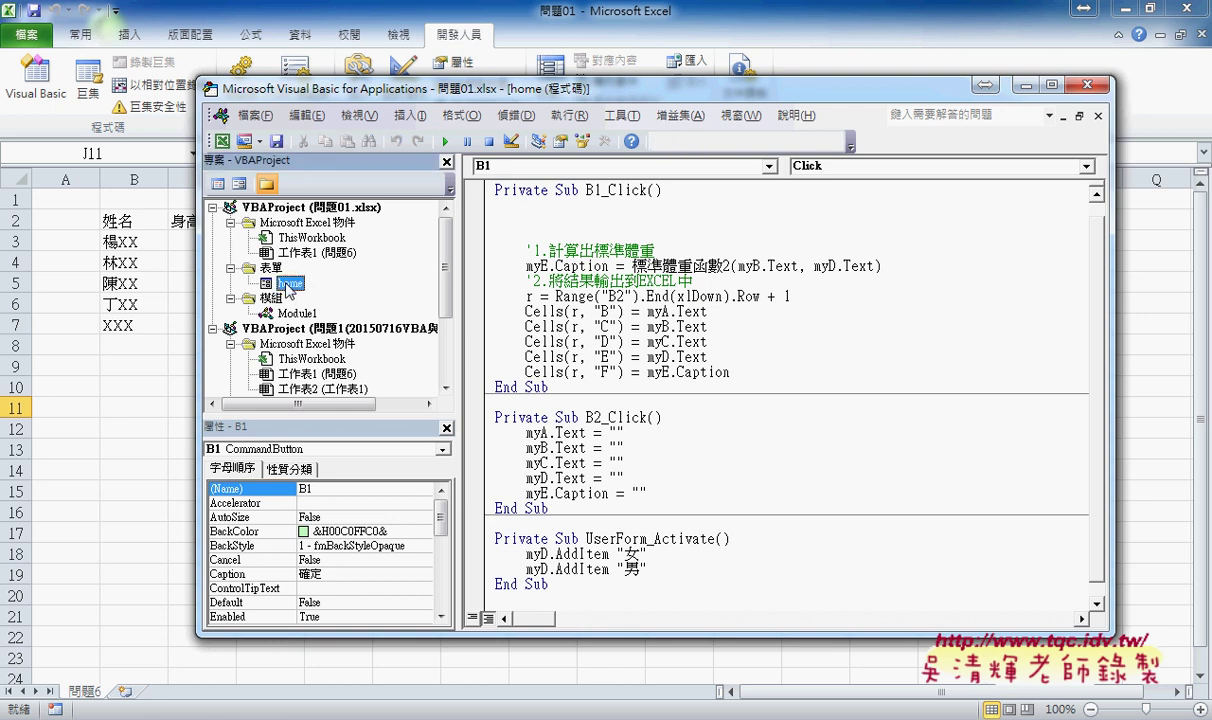
{"action": "left_click", "coordinate": [645, 215]}
{"action": "left_click", "coordinate": [641, 250]}
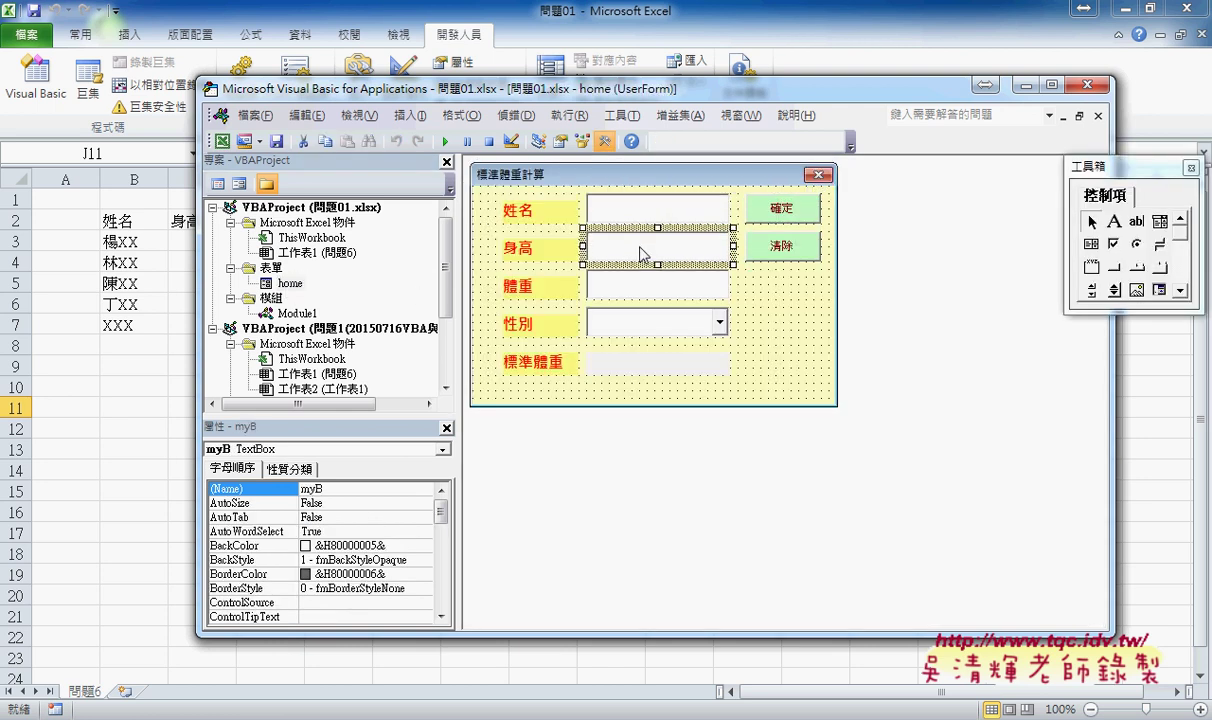
{"action": "left_click", "coordinate": [641, 285]}
{"action": "left_click", "coordinate": [641, 318]}
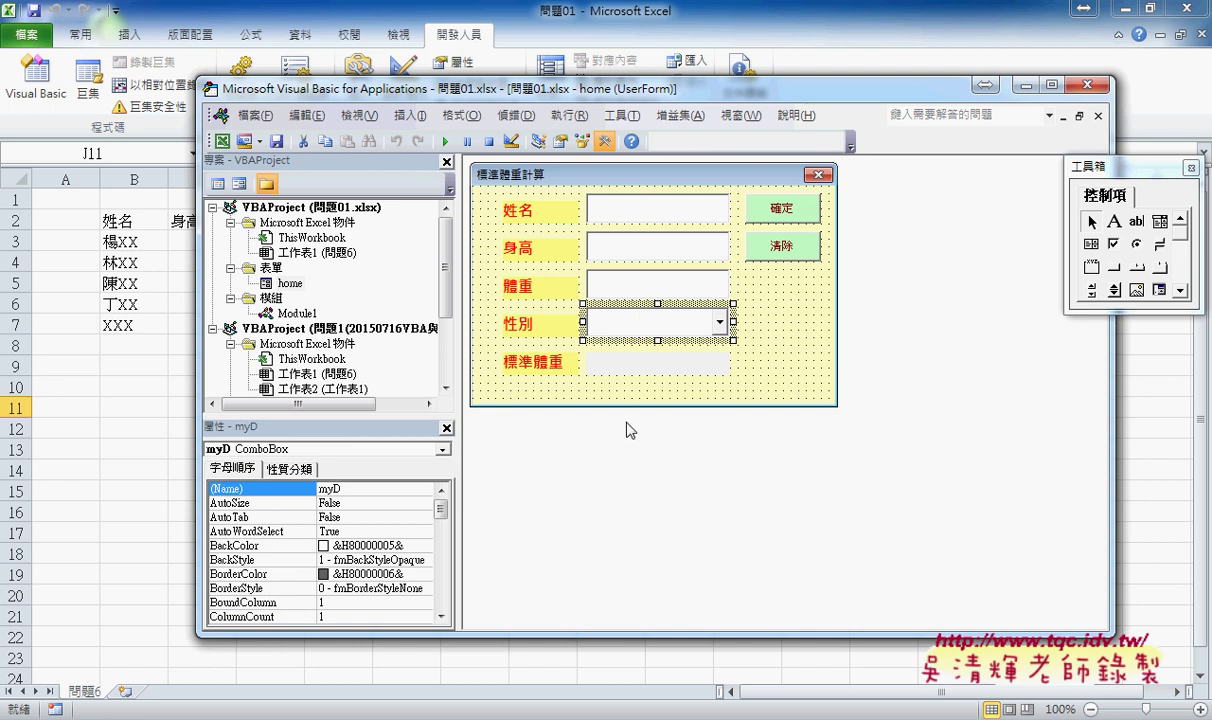
{"action": "double_click", "coordinate": [776, 207]}
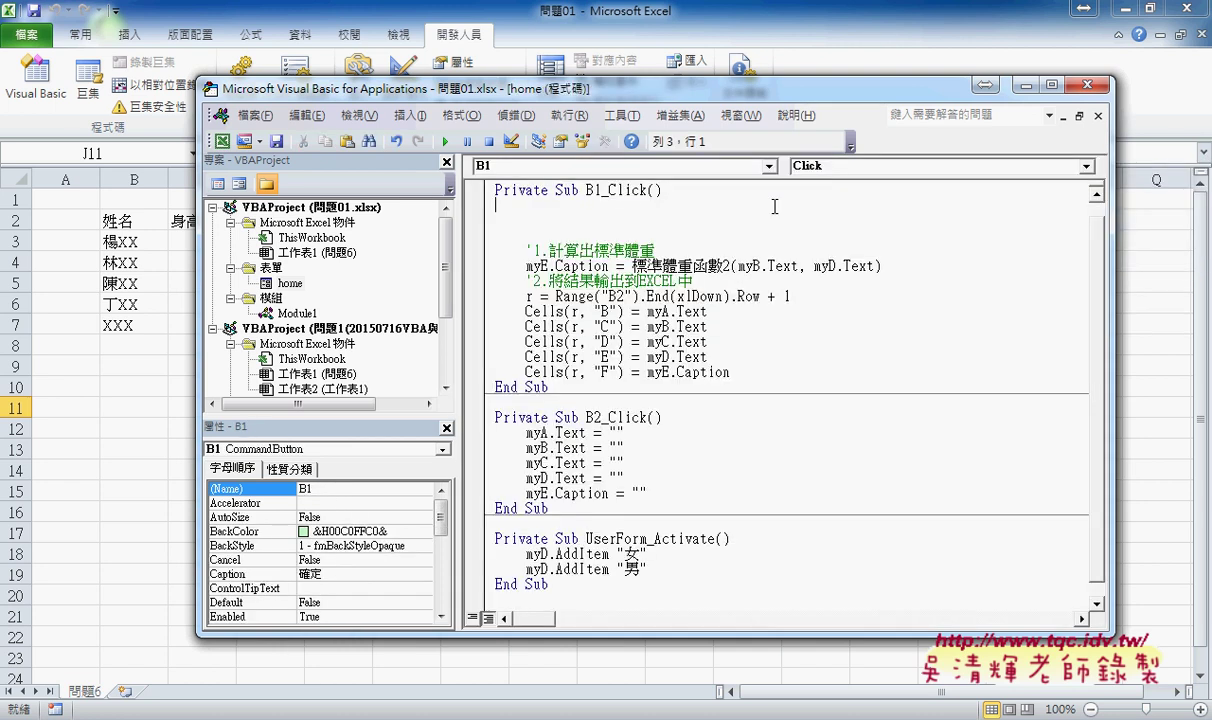
{"action": "key", "text": "Tab"}
Start the If line with myA.Text = "" Or, then duplicate it as a myB.Text = "" condition
{"action": "type", "text": "p"}
{"action": "key", "text": "BackSpace"}
{"action": "type", "text": "if "}
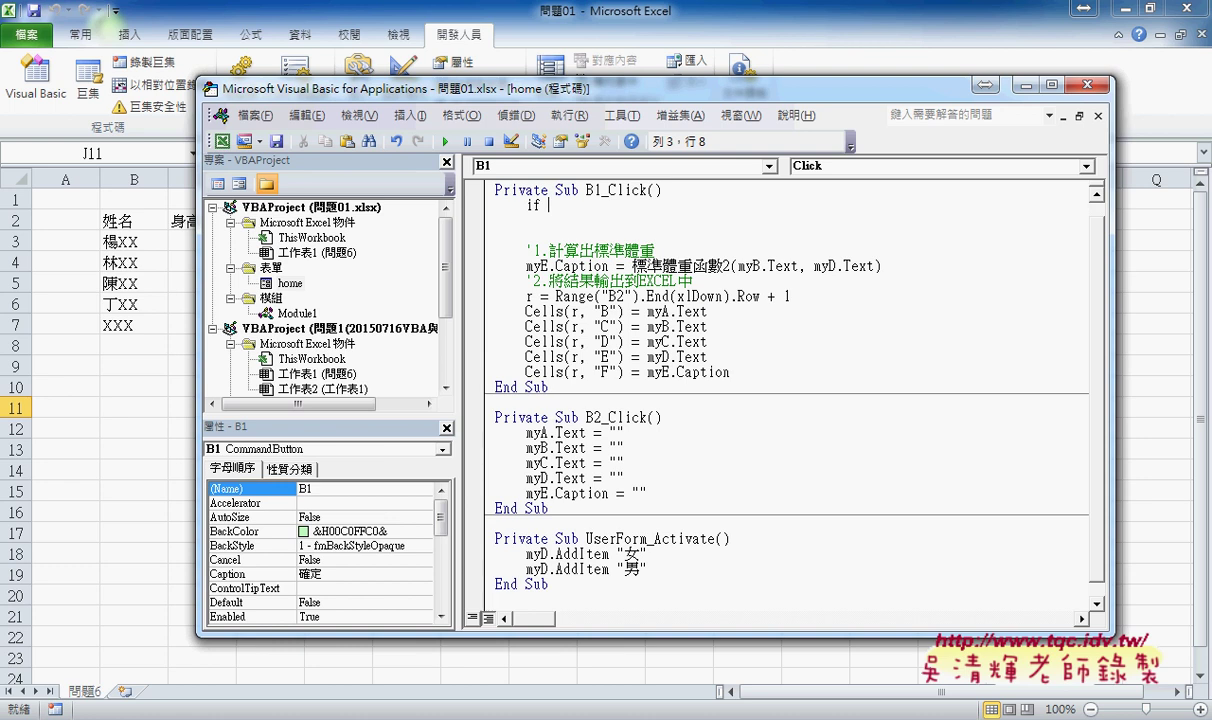
{"action": "type", "text": "t"}
{"action": "key", "text": "BackSpace"}
{"action": "type", "text": "my"}
{"action": "type", "text": "A"}
{"action": "type", "text": ".text ="}
{"action": "type", "text": "\"\""}
{"action": "type", "text": " or"}
{"action": "left_click", "coordinate": [646, 205]}
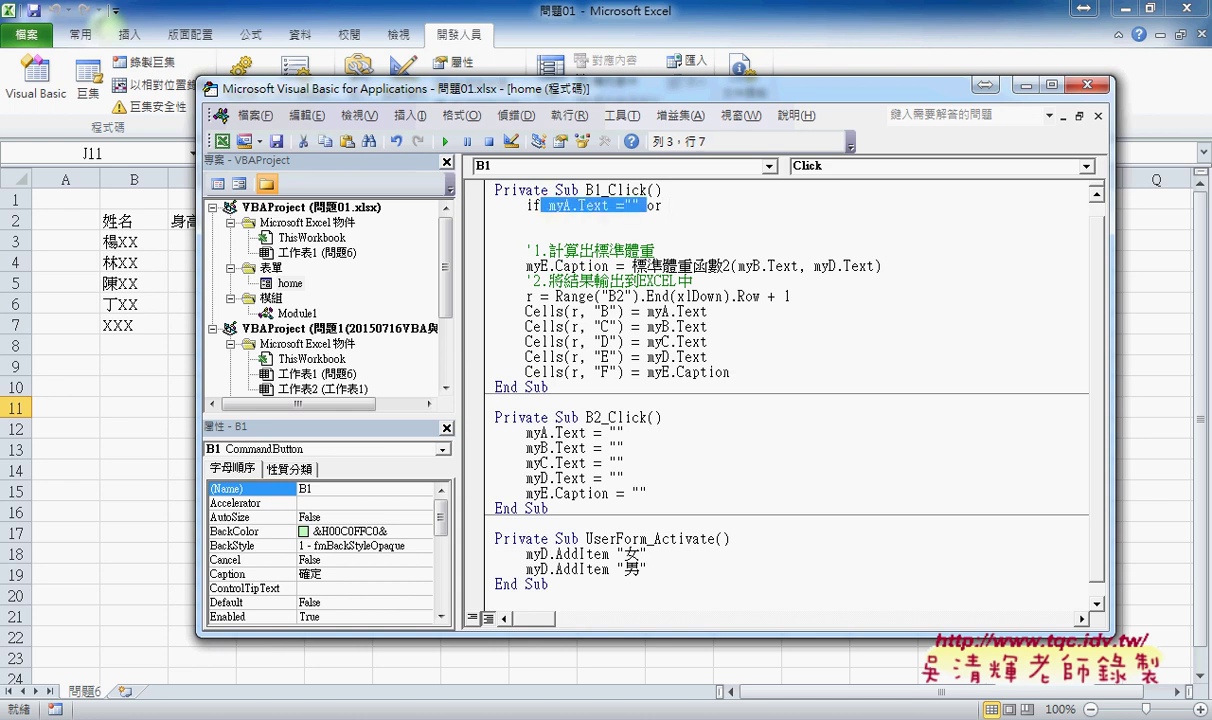
{"action": "left_click_drag", "start_coordinate": [646, 205], "coordinate": [541, 205]}
{"action": "key", "text": "ctrl+c"}
{"action": "left_click", "coordinate": [661, 205]}
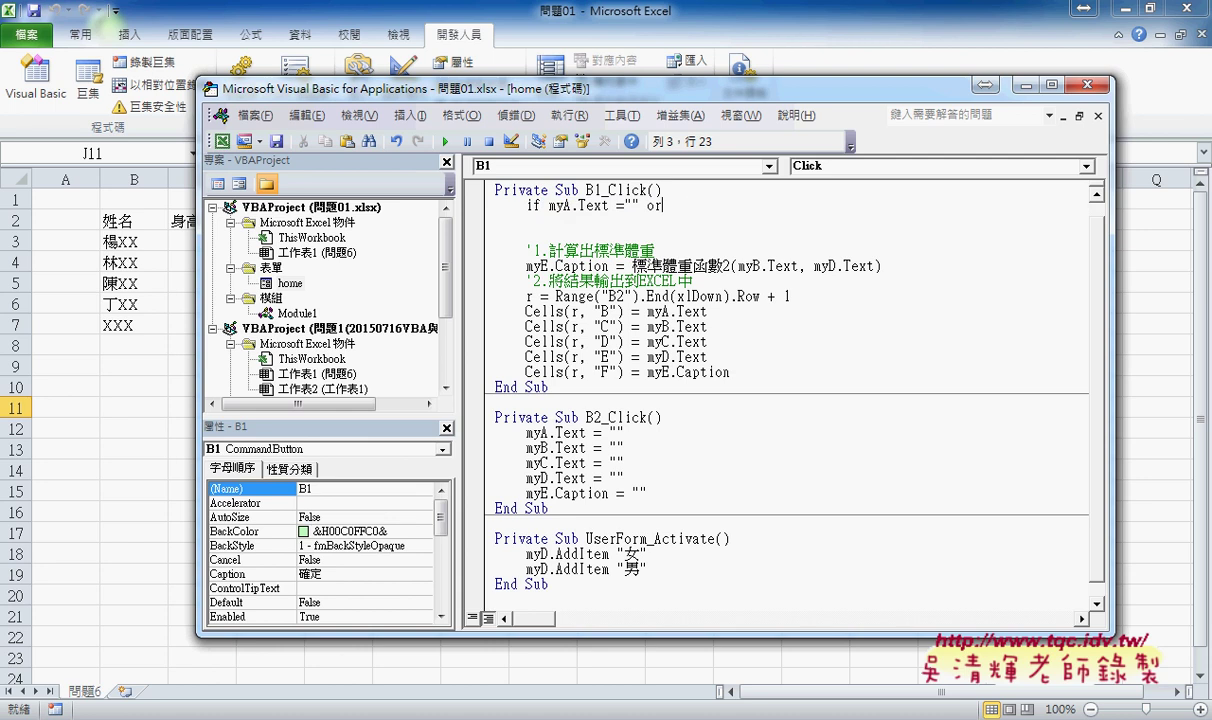
{"action": "key", "text": "ctrl+v"}
{"action": "left_click", "coordinate": [684, 205]}
{"action": "left_click_drag", "start_coordinate": [685, 205], "coordinate": [693, 205]}
{"action": "type", "text": "B"}
Copy the Or condition twice more to add myC.Text = "" and myD.Text = "" checks
{"action": "left_click_drag", "start_coordinate": [760, 205], "coordinate": [640, 205]}
{"action": "key", "text": "ctrl+c"}
{"action": "left_click", "coordinate": [765, 205]}
{"action": "key", "text": "ctrl+v"}
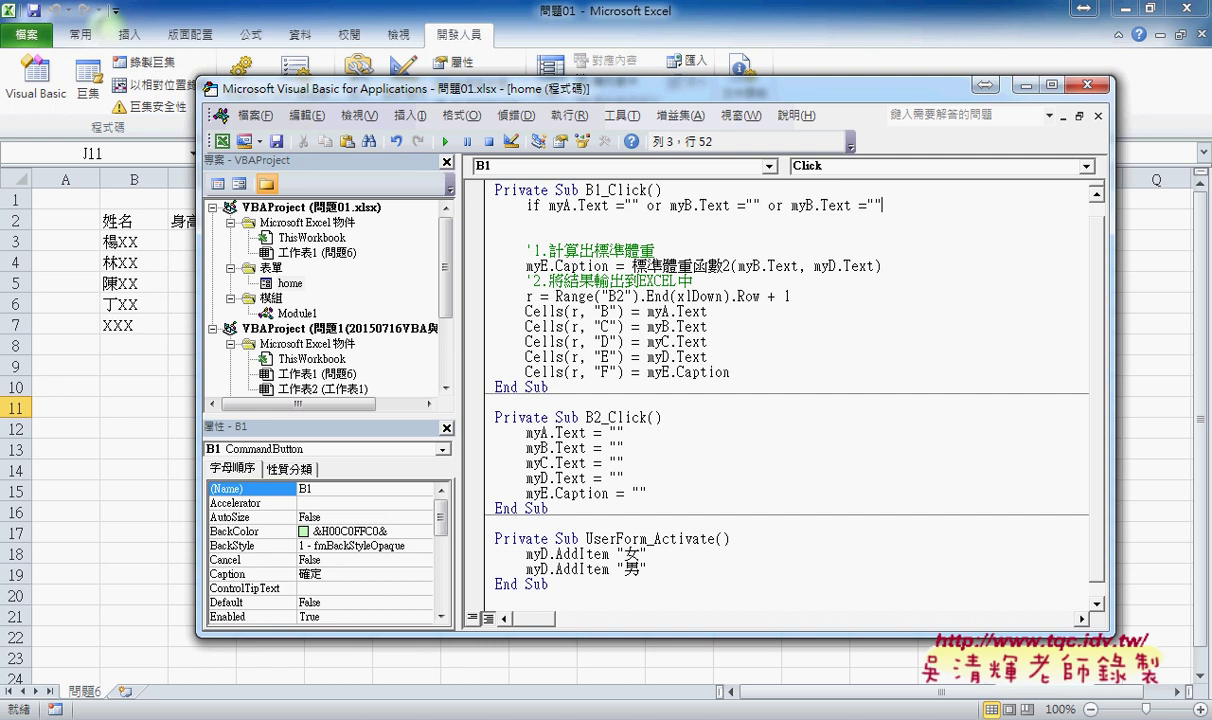
{"action": "left_click_drag", "start_coordinate": [805, 205], "coordinate": [813, 205]}
{"action": "type", "text": "C"}
{"action": "left_click", "coordinate": [897, 205]}
{"action": "key", "text": "ctrl+v"}
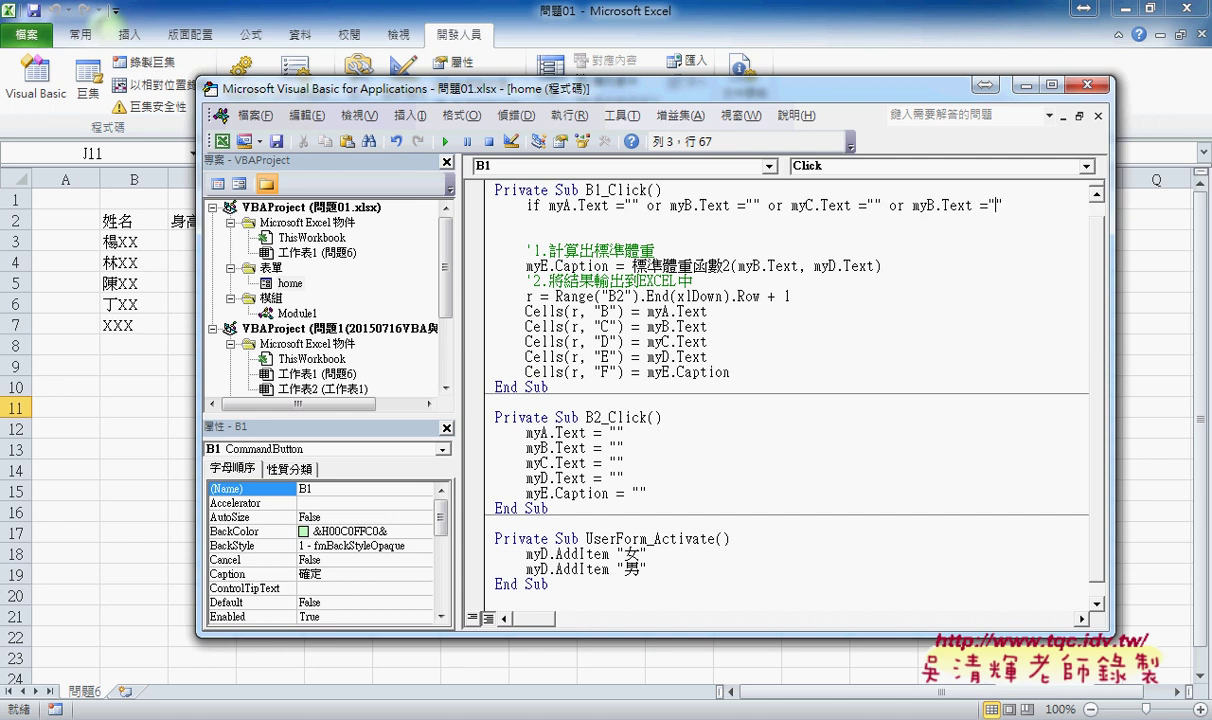
{"action": "left_click", "coordinate": [943, 205]}
{"action": "left_click_drag", "start_coordinate": [936, 205], "coordinate": [926, 205]}
{"action": "type", "text": "D"}
End the condition line with Then
{"action": "left_click", "coordinate": [949, 205]}
{"action": "left_click_drag", "start_coordinate": [987, 205], "coordinate": [1002, 205]}
{"action": "key", "text": "End"}
{"action": "type", "text": "then"}
Add End If and a MsgBox "請輸入資料!!" line inside the If block
{"action": "key", "text": "Return"}
{"action": "key", "text": "Return"}
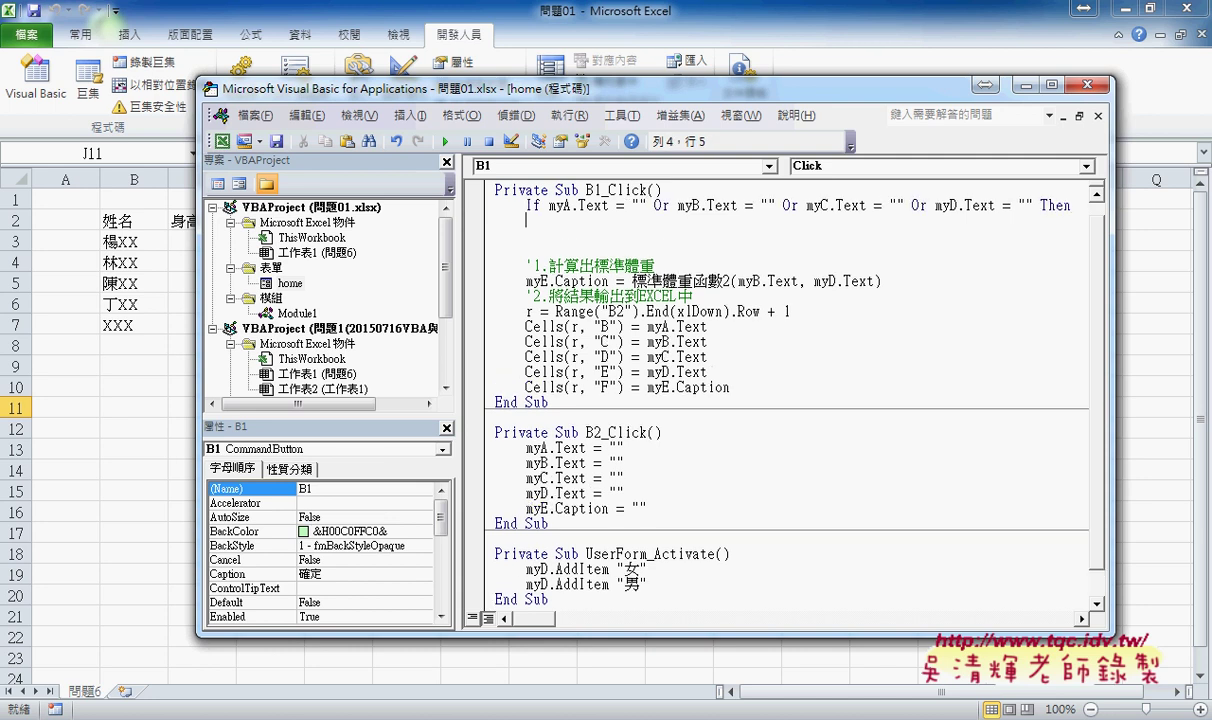
{"action": "type", "text": "end"}
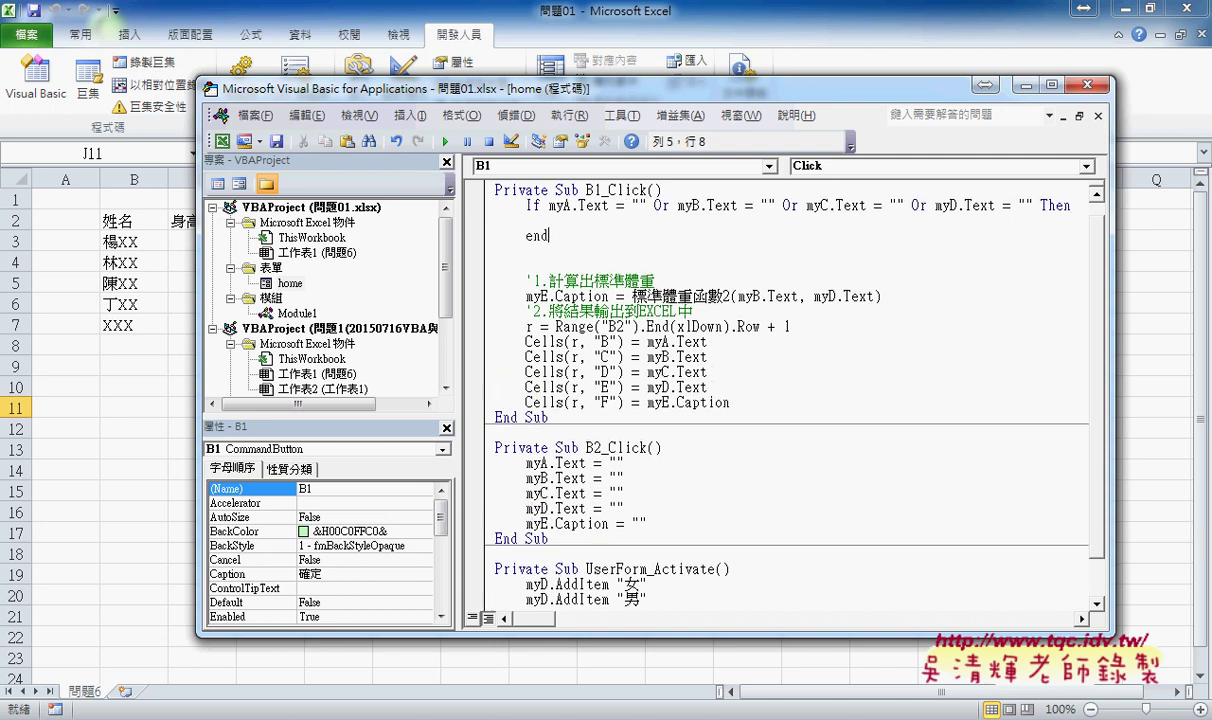
{"action": "type", "text": " if"}
{"action": "left_click", "coordinate": [527, 220]}
{"action": "type", "text": "msg"}
{"action": "type", "text": "b"}
{"action": "type", "text": "ox"}
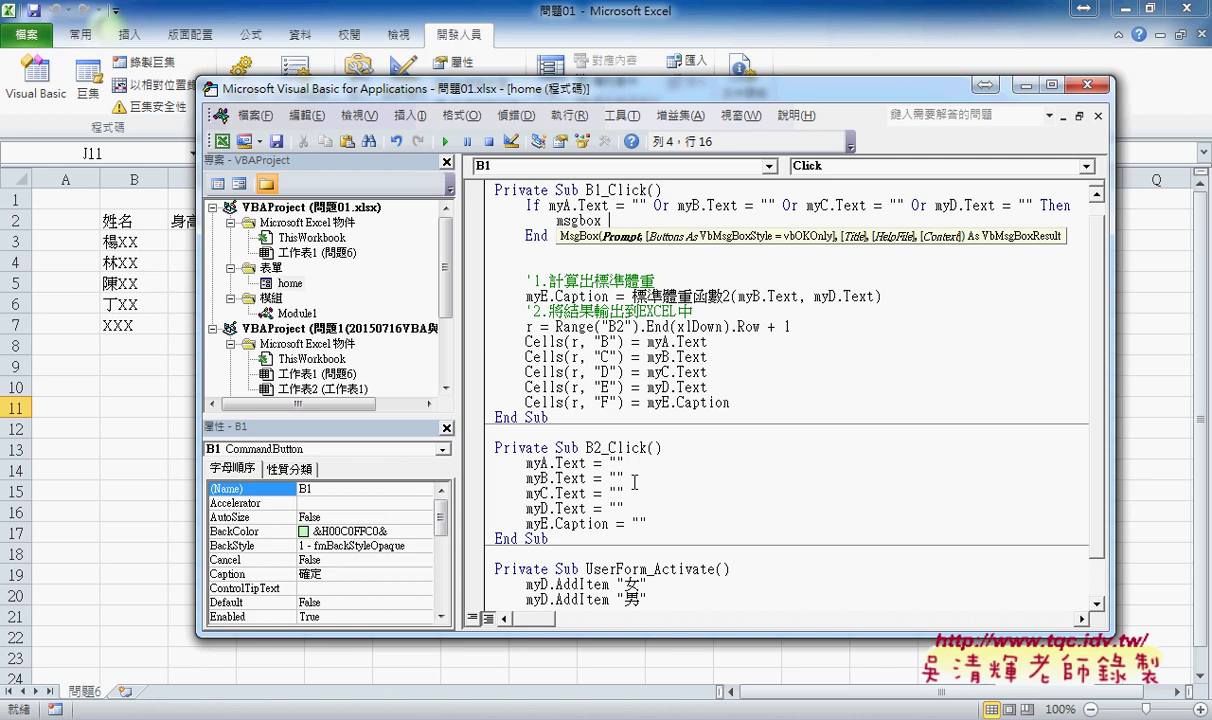
{"action": "type", "text": " \"\""}
{"action": "key", "text": "Left"}
{"action": "type", "text": "請"}
{"action": "type", "text": "輸入資料"}
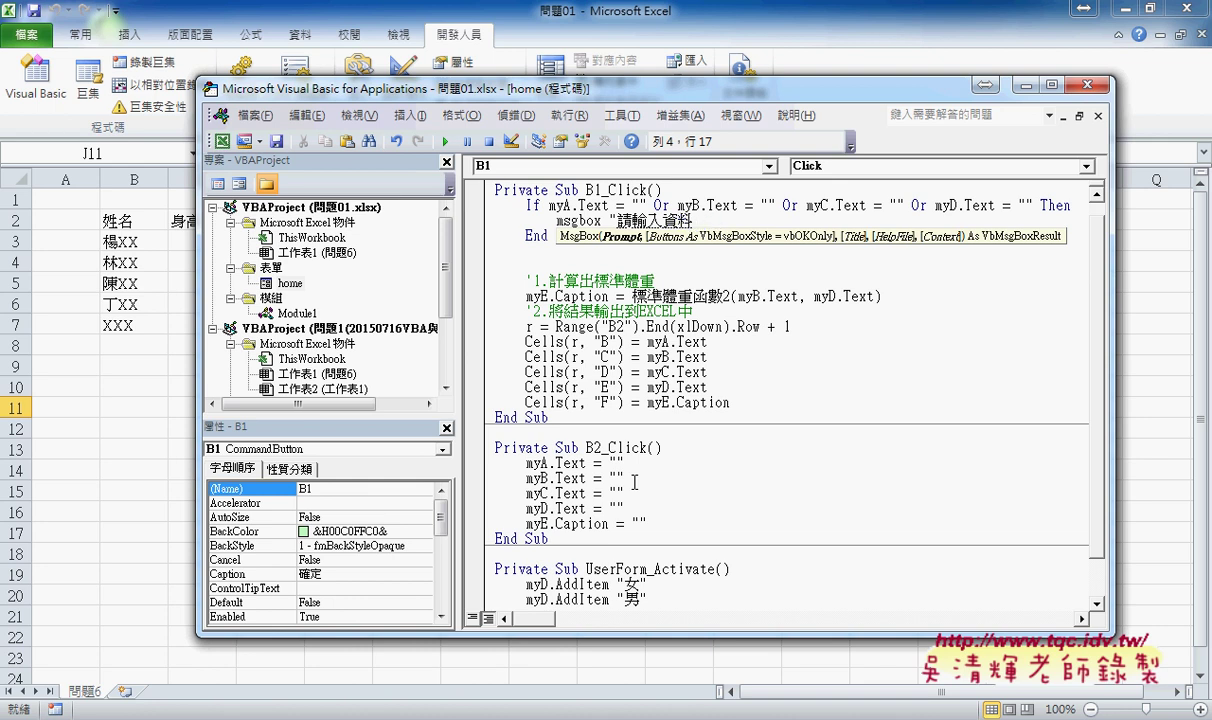
{"action": "type", "text": "!!"}
{"action": "key", "text": "Return"}
{"action": "type", "text": "\""}
{"action": "key", "text": "Right"}
{"action": "key", "text": "Return"}
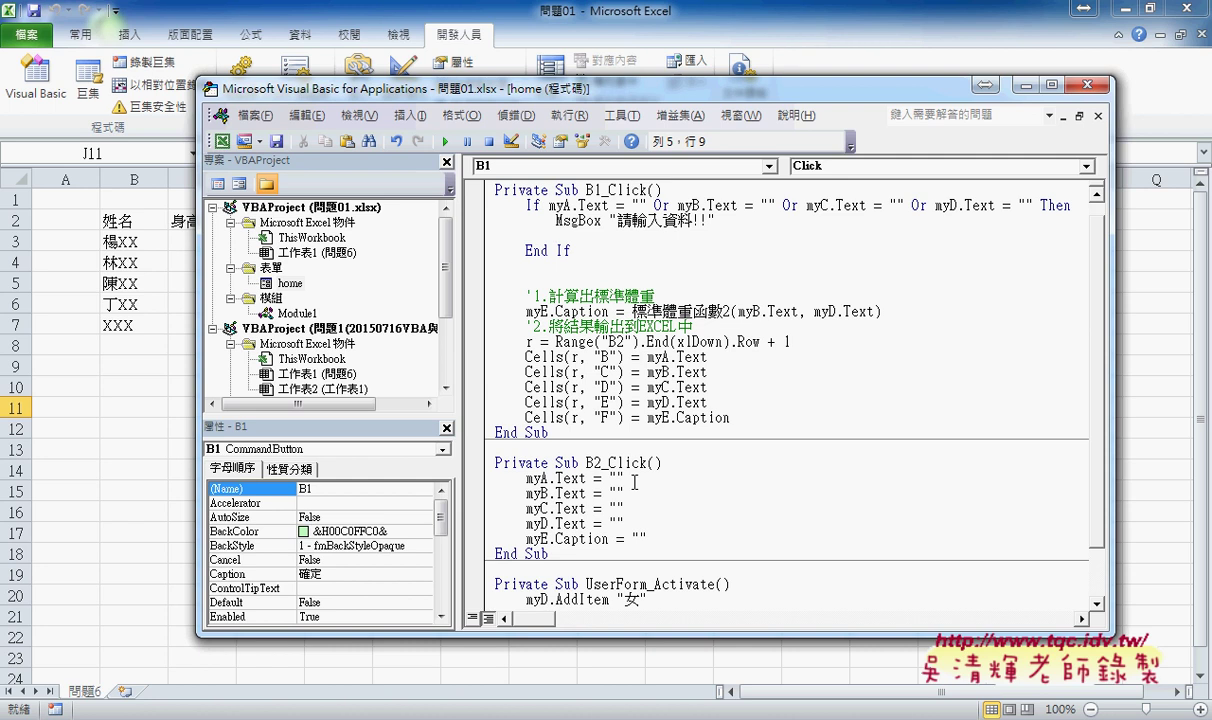
Remove the extra blank lines after End If
{"action": "key", "text": "Down"}
{"action": "key", "text": "End"}
{"action": "key", "text": "Delete"}
{"action": "key", "text": "Delete"}
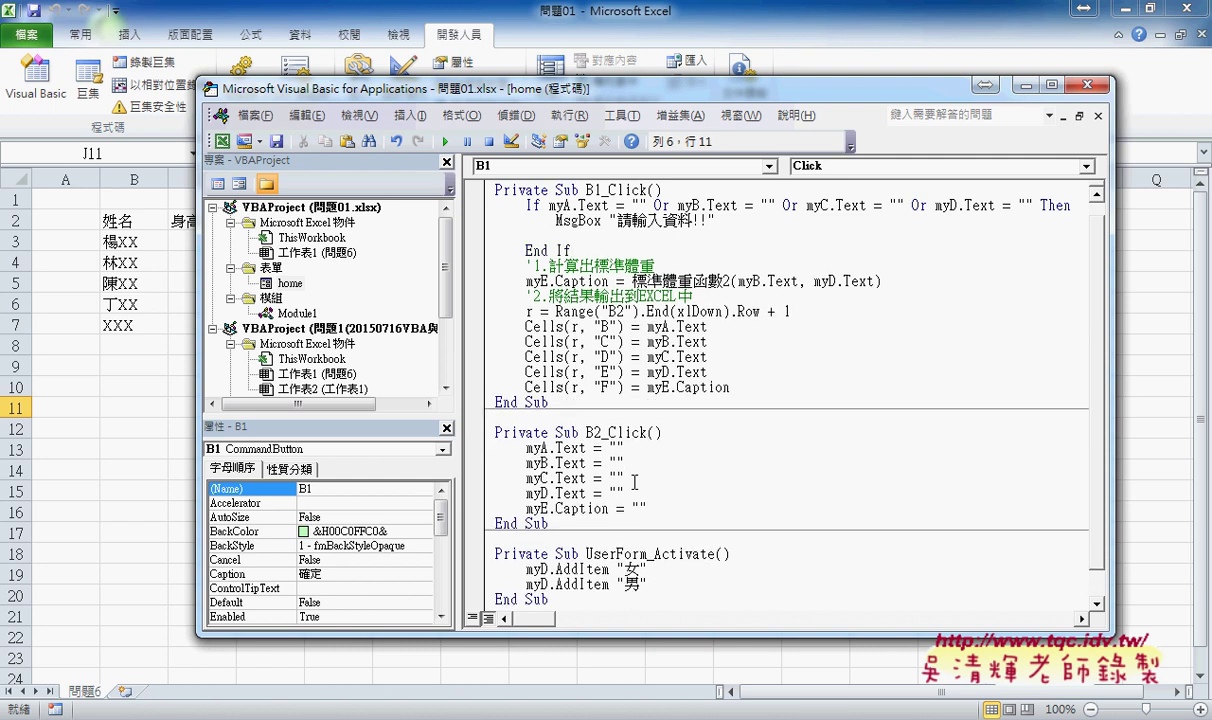
{"action": "left_click", "coordinate": [576, 231]}
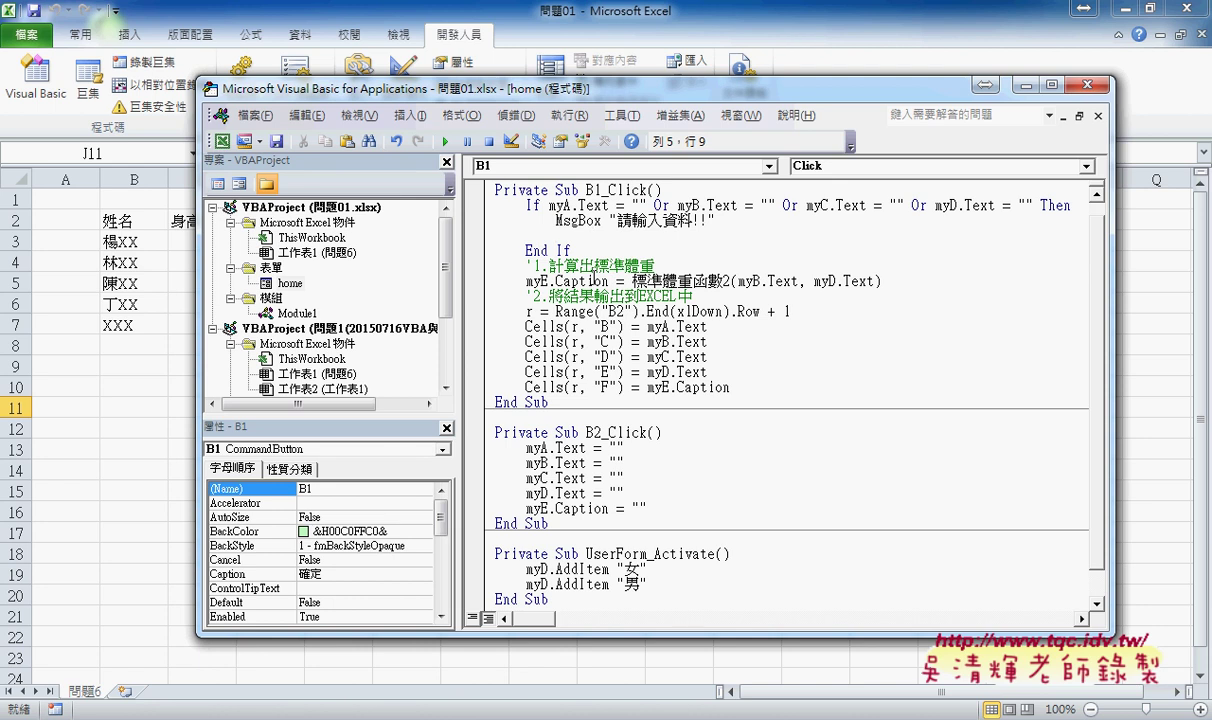